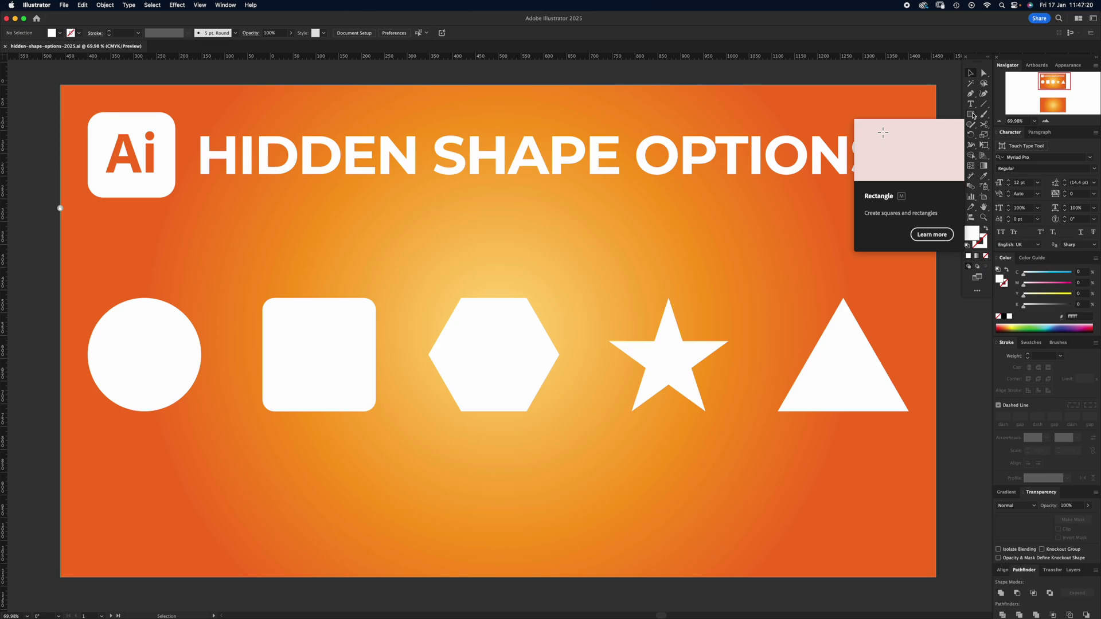
- Reveal the hidden shape tools under the Rectangle tool: Rounded Rectangle, Ellipse, Polygon, Star and Flare
{"action": "left_click", "coordinate": [972, 116]}
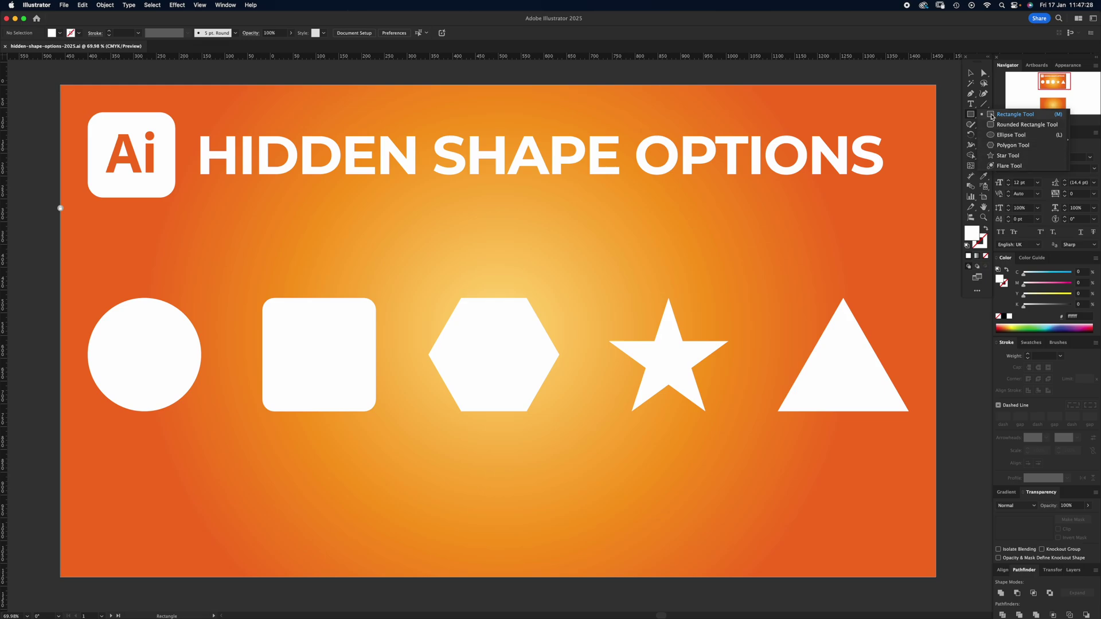
- Close the hidden shape tools list, leaving the Rectangle tool active
{"action": "left_click", "coordinate": [971, 115]}
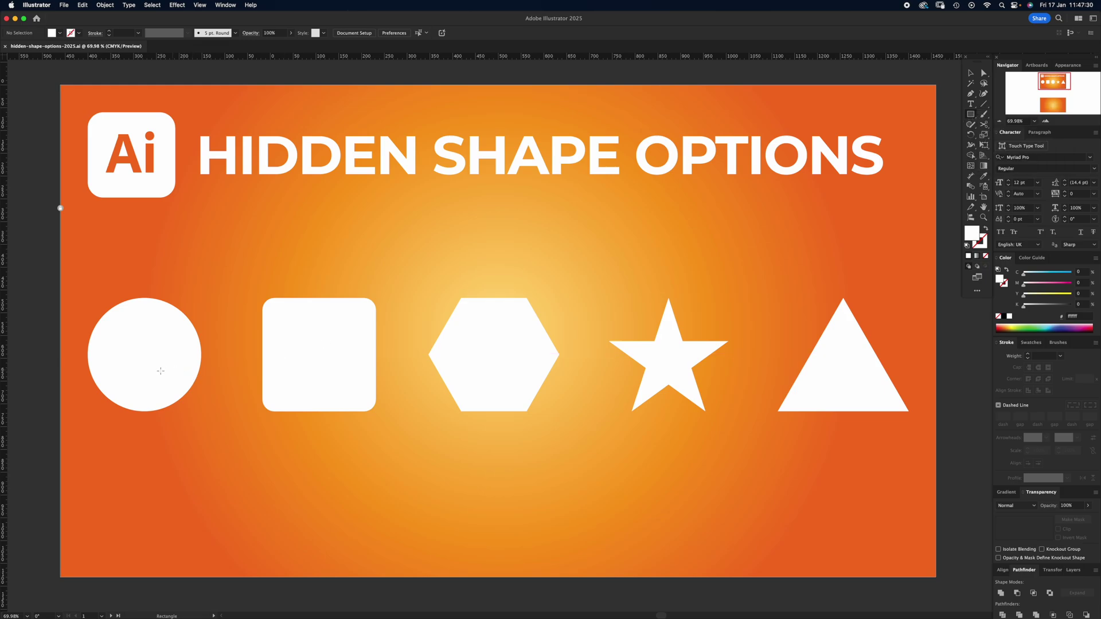
{"action": "key", "text": "v"}
{"action": "left_click", "coordinate": [162, 368]}
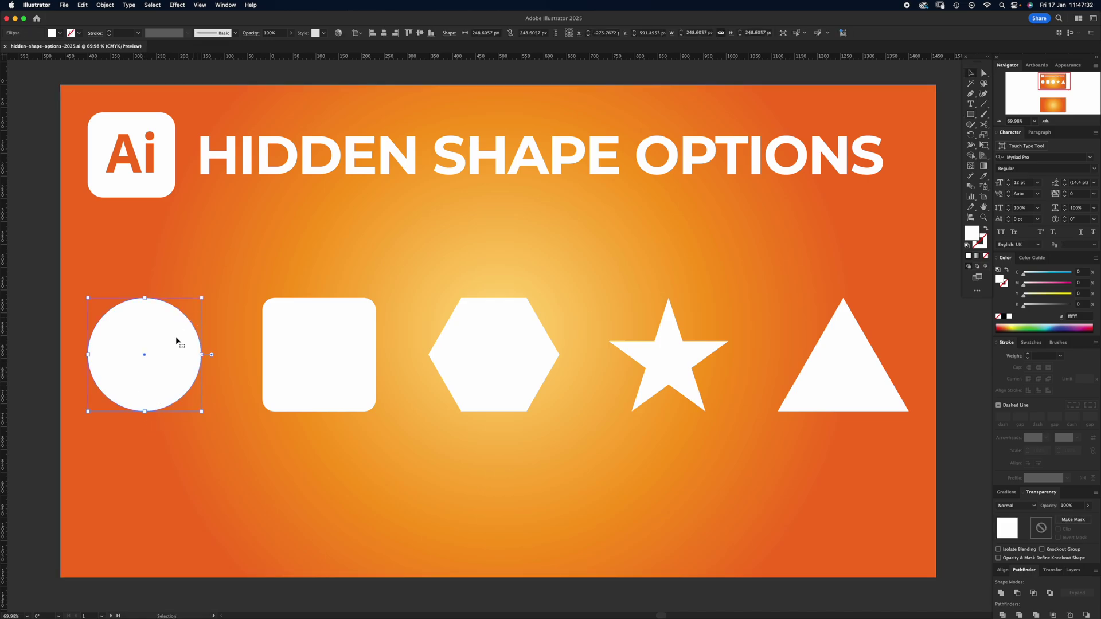
{"action": "left_click", "coordinate": [972, 116]}
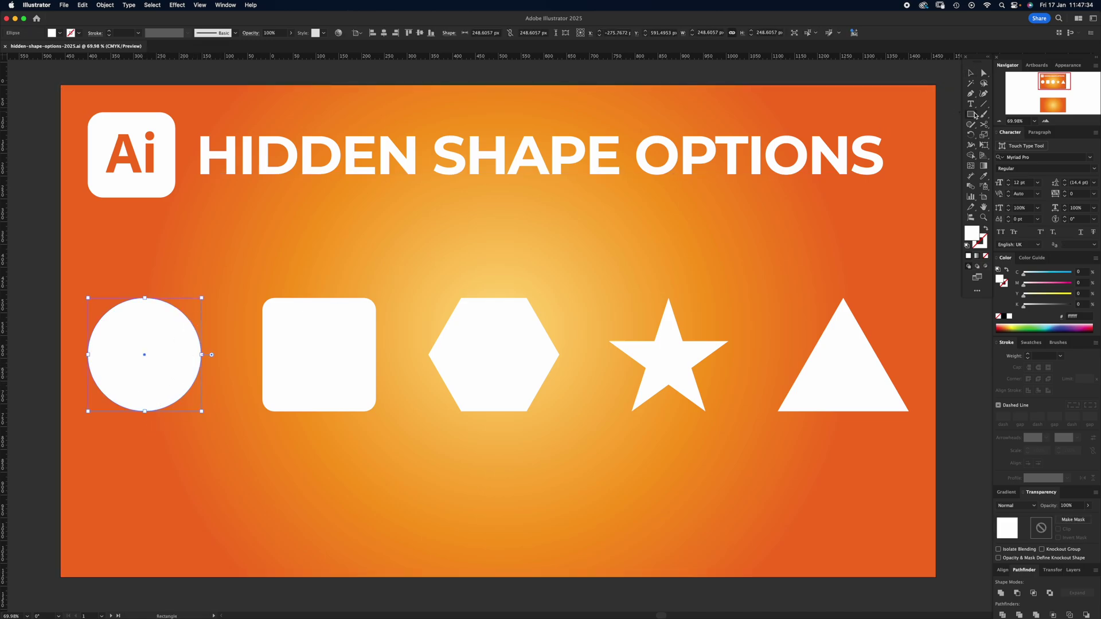
{"action": "left_click_drag", "start_coordinate": [973, 115], "coordinate": [996, 135]}
{"action": "left_click_drag", "start_coordinate": [250, 239], "coordinate": [375, 324]}
{"action": "key", "text": "super+z"}
{"action": "key", "text": "v"}
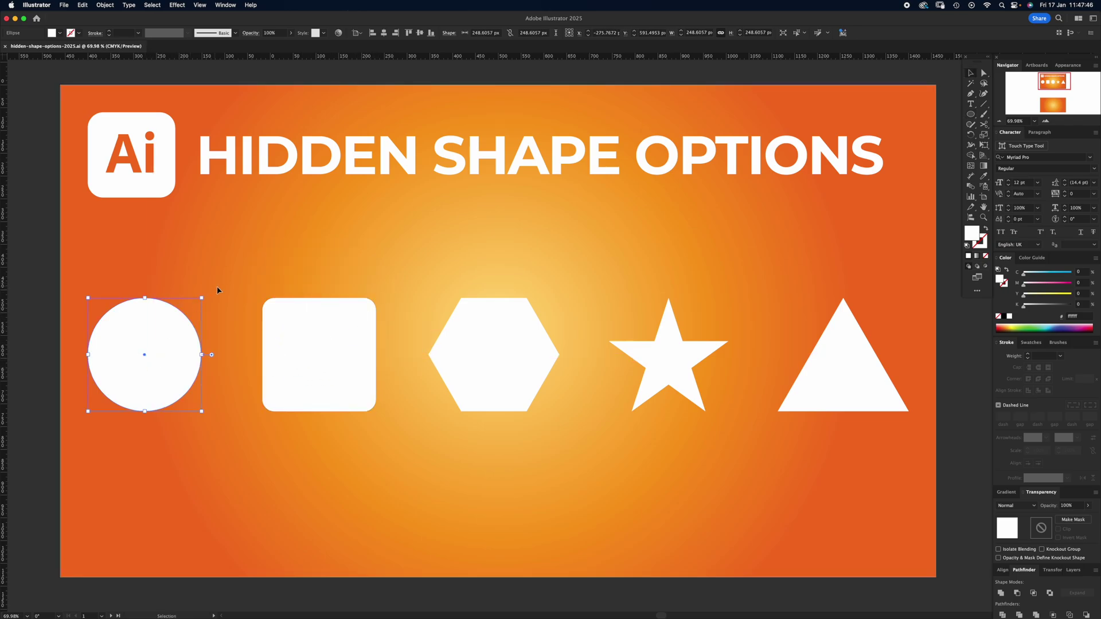
{"action": "left_click", "coordinate": [204, 374]}
{"action": "left_click", "coordinate": [165, 360]}
{"action": "mouse_move", "coordinate": [201, 298]}
{"action": "left_mouse_down"}
{"action": "mouse_move", "coordinate": [187, 309]}
{"action": "mouse_move", "coordinate": [198, 315]}
{"action": "left_mouse_up"}
{"action": "key", "text": "super+z"}
{"action": "left_click_drag", "start_coordinate": [211, 359], "coordinate": [204, 404]}
{"action": "key", "text": "super+z"}
{"action": "left_click_drag", "start_coordinate": [213, 359], "coordinate": [195, 309]}
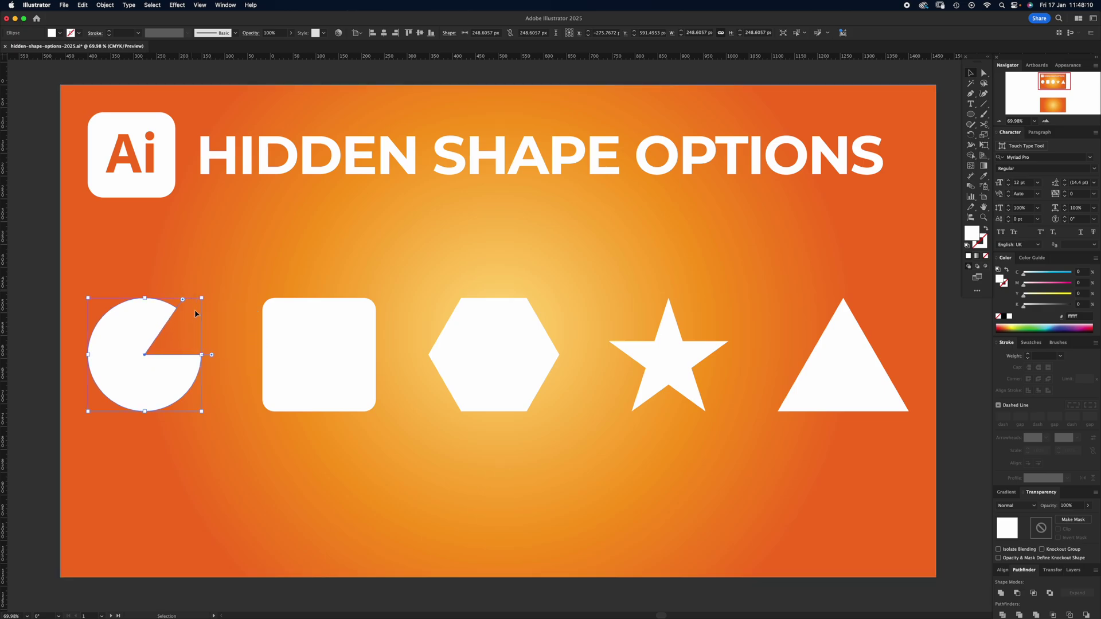
{"action": "key", "text": "super+z"}
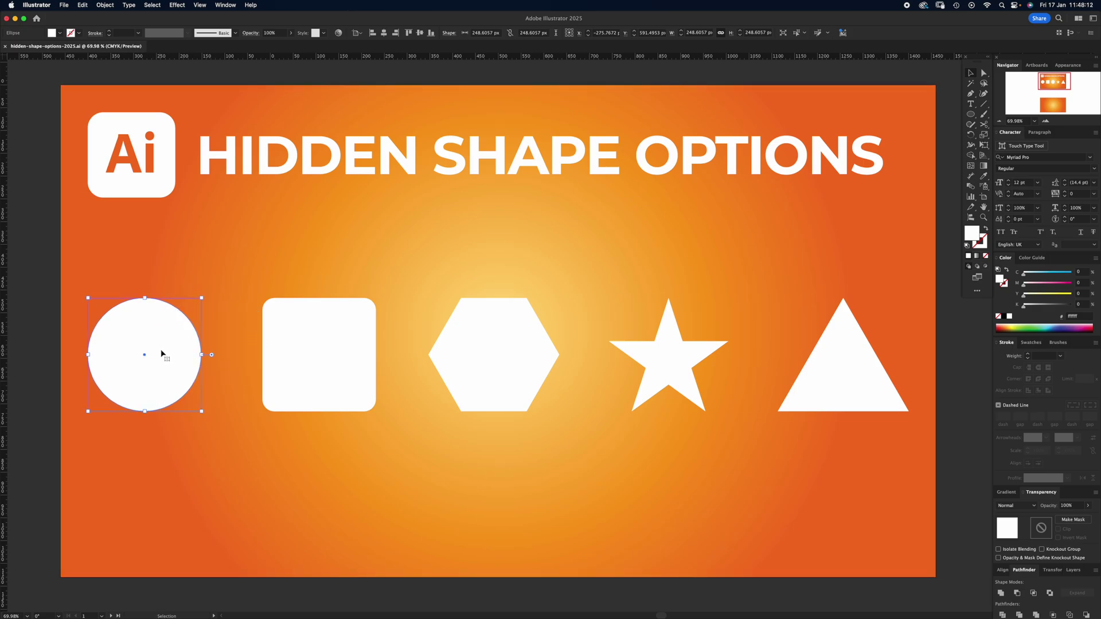
{"action": "key", "text": "c"}
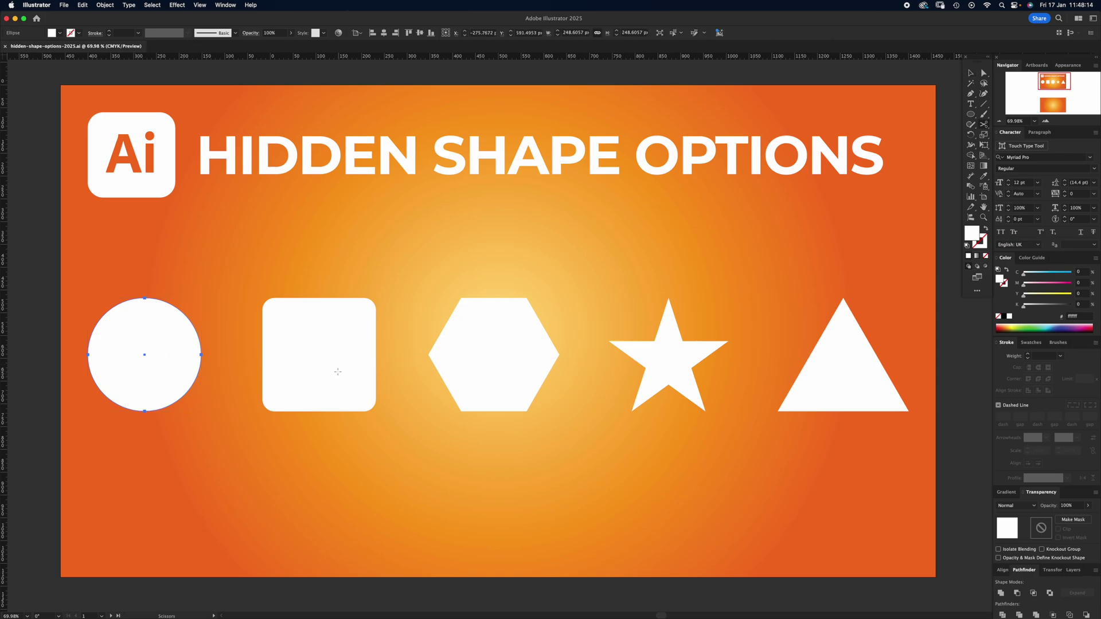
- Select the rounded square and drag its corner widget to a radius of about 64 px
{"action": "key", "text": "v"}
{"action": "left_click", "coordinate": [359, 324]}
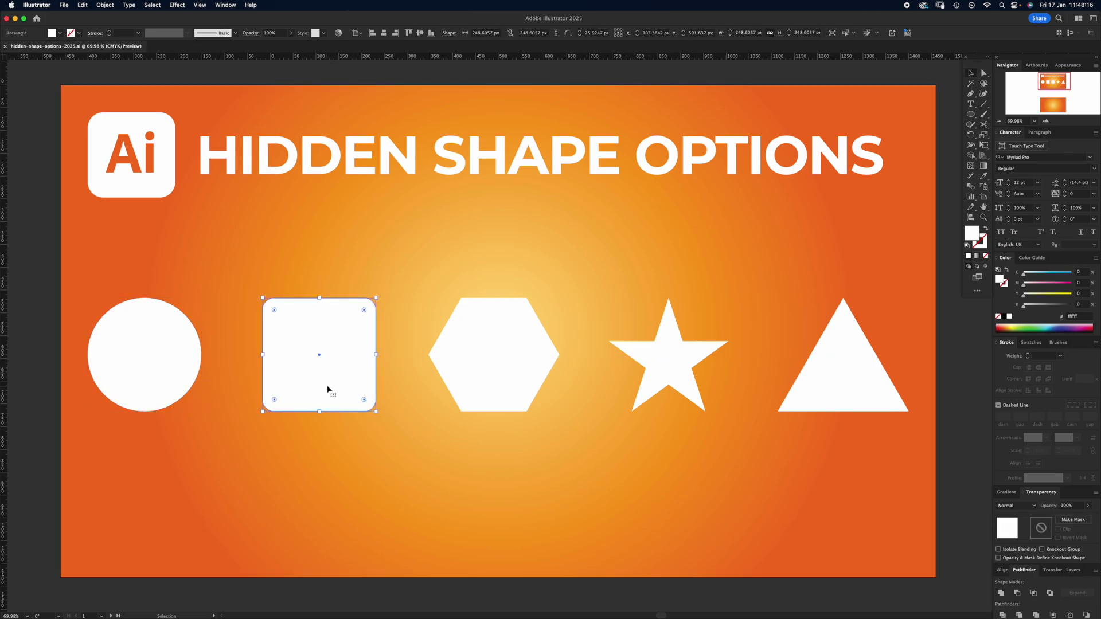
{"action": "left_click", "coordinate": [972, 115]}
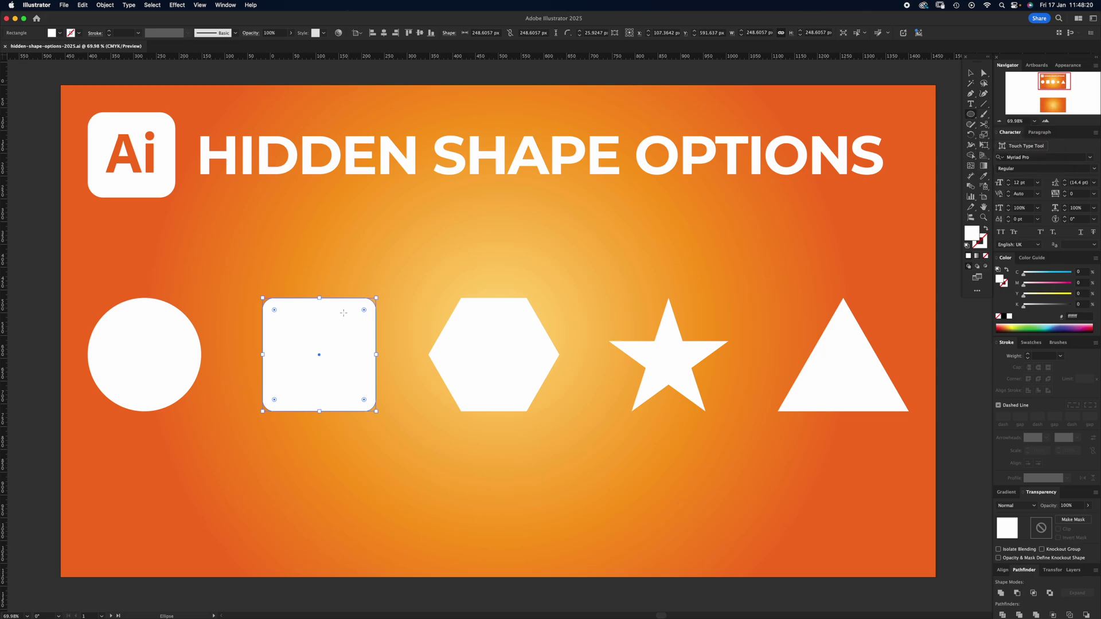
{"action": "mouse_move", "coordinate": [364, 310]}
{"action": "left_mouse_down"}
{"action": "mouse_move", "coordinate": [337, 347]}
{"action": "mouse_move", "coordinate": [369, 304]}
{"action": "mouse_move", "coordinate": [362, 335]}
{"action": "mouse_move", "coordinate": [369, 305]}
{"action": "mouse_move", "coordinate": [343, 339]}
{"action": "mouse_move", "coordinate": [366, 307]}
{"action": "mouse_move", "coordinate": [347, 332]}
{"action": "mouse_move", "coordinate": [361, 315]}
{"action": "mouse_move", "coordinate": [355, 323]}
{"action": "left_mouse_up"}
{"action": "left_click_drag", "start_coordinate": [365, 314], "coordinate": [342, 339]}
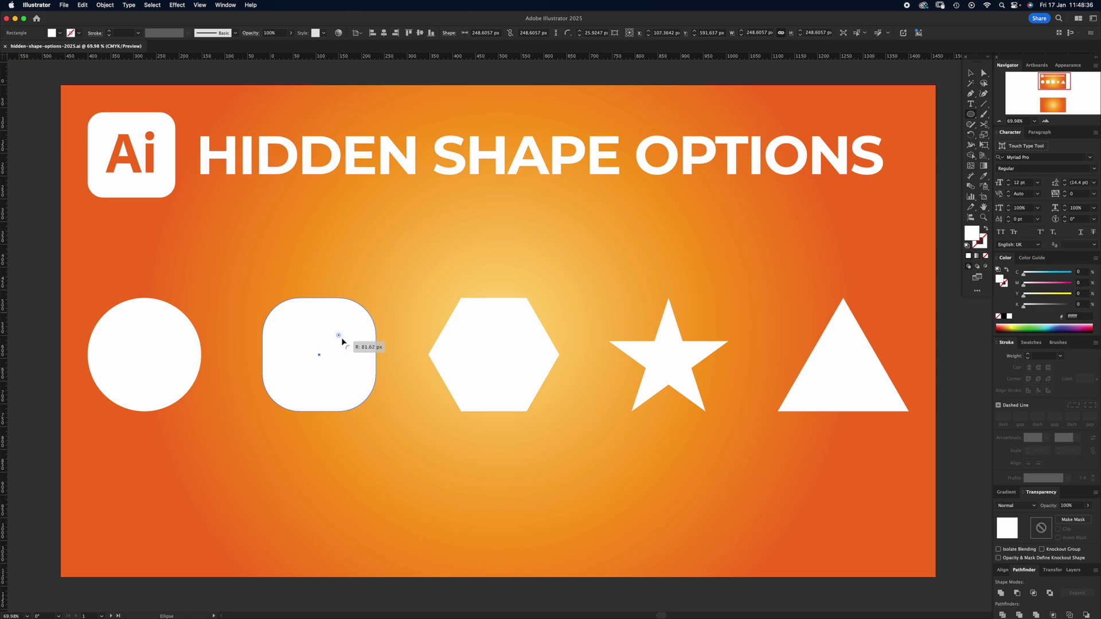
- Try inverted-round and chamfered corners, then finish rounded at about 46.88 px radius
{"action": "key", "text": "Up"}
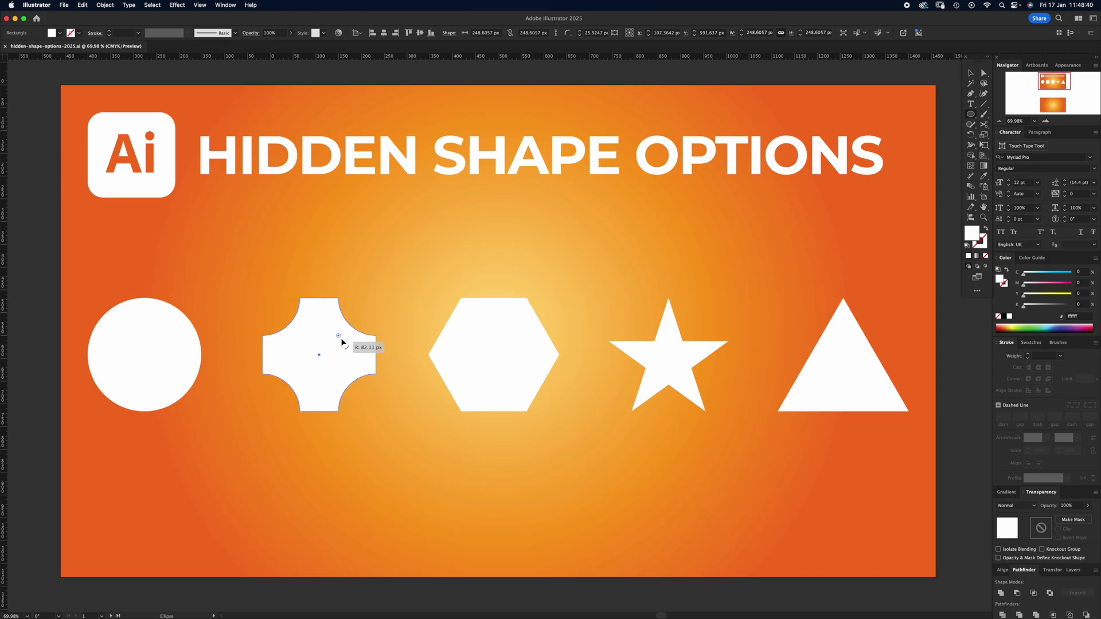
{"action": "key", "text": "Up"}
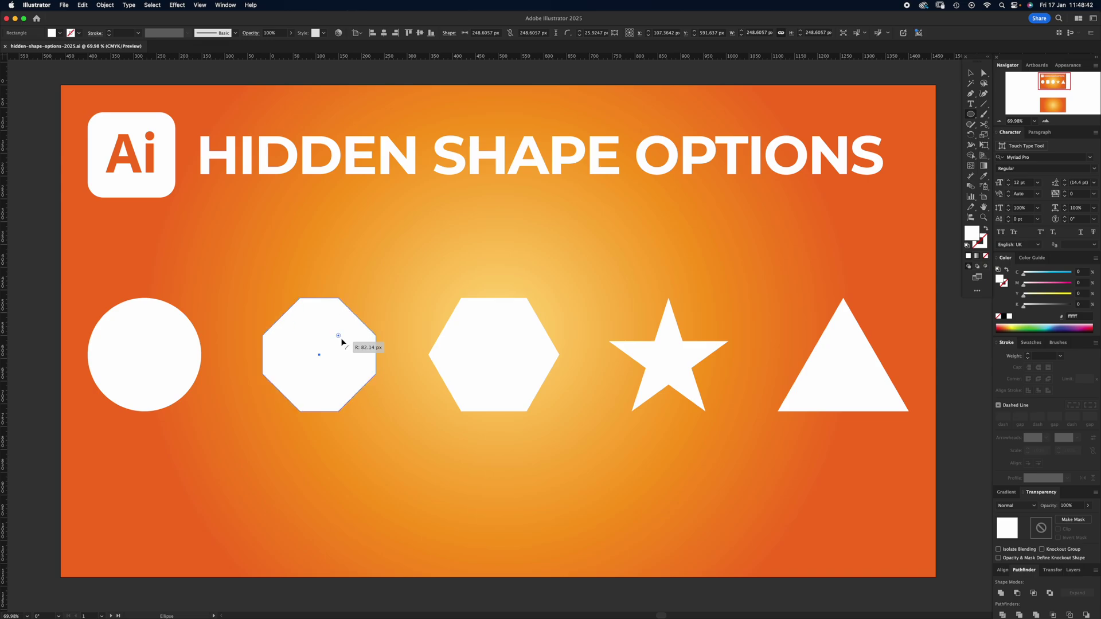
{"action": "key", "text": "Up"}
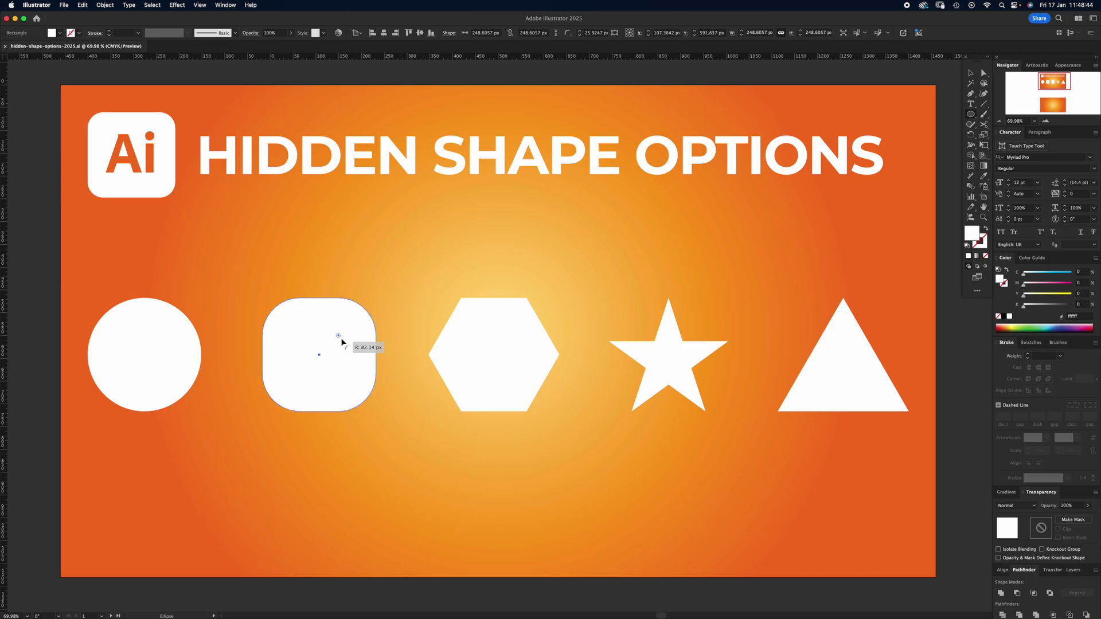
{"action": "key", "text": "Up"}
{"action": "key", "text": "Down"}
{"action": "key", "text": "Up"}
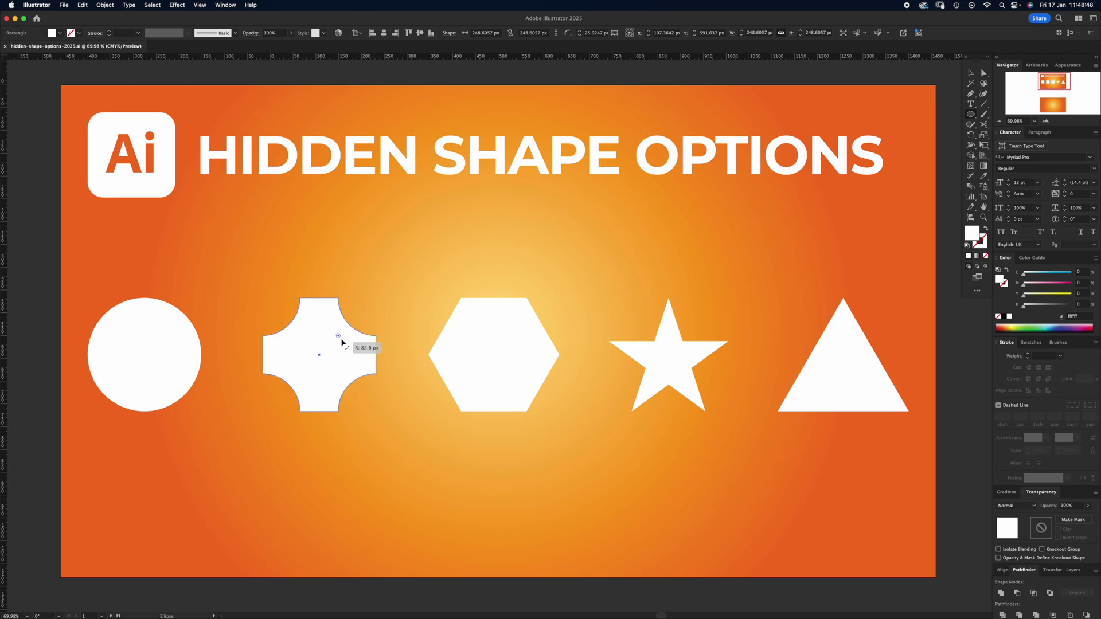
{"action": "key", "text": "Up"}
{"action": "left_click_drag", "start_coordinate": [342, 343], "coordinate": [358, 322]}
{"action": "key", "text": "Up"}
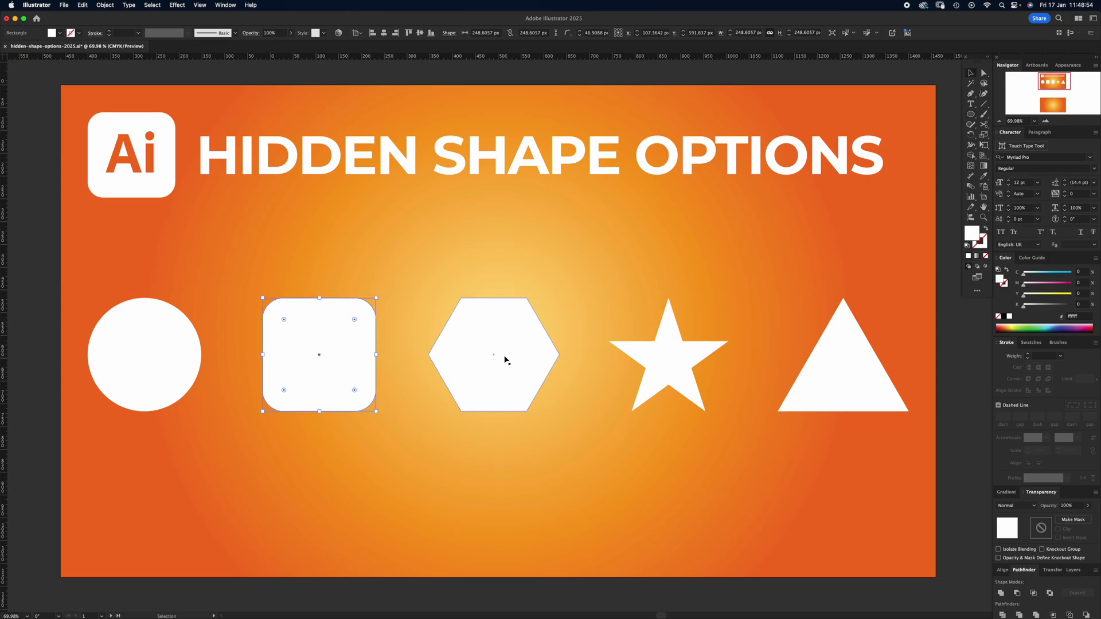
- With the Polygon tool, draw a new polygon over the hexagon
{"action": "left_click", "coordinate": [504, 358]}
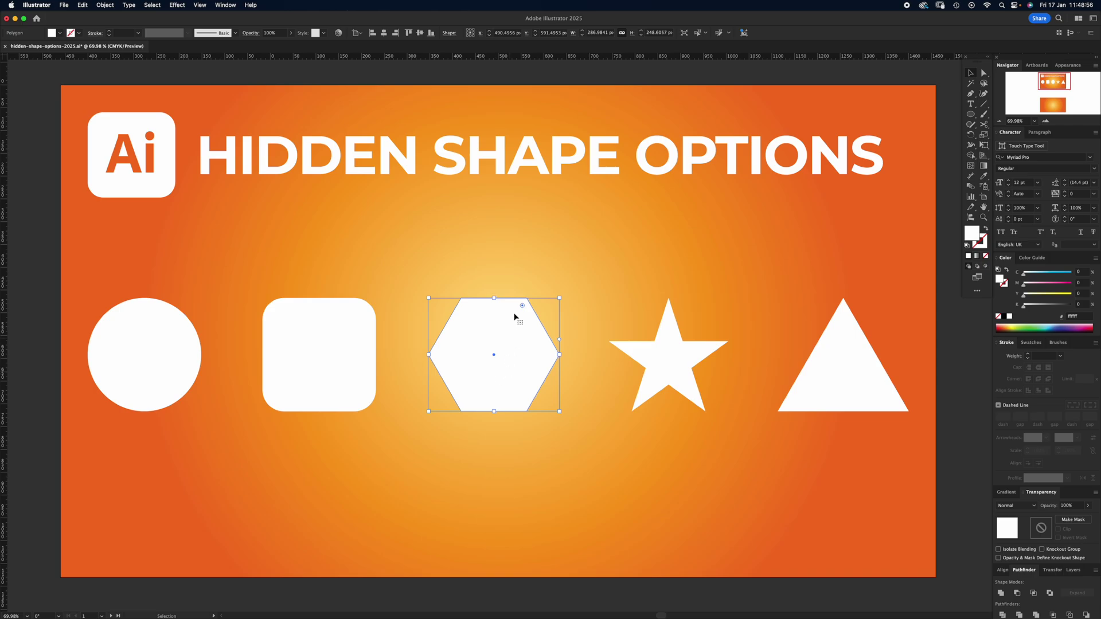
{"action": "left_click", "coordinate": [555, 265]}
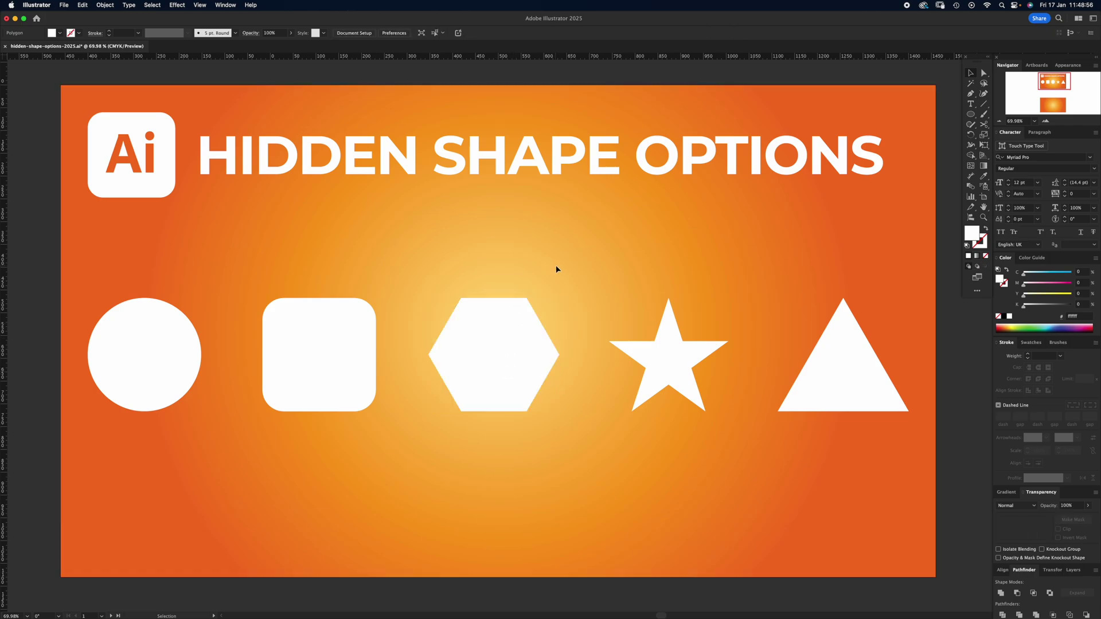
{"action": "left_click", "coordinate": [972, 115]}
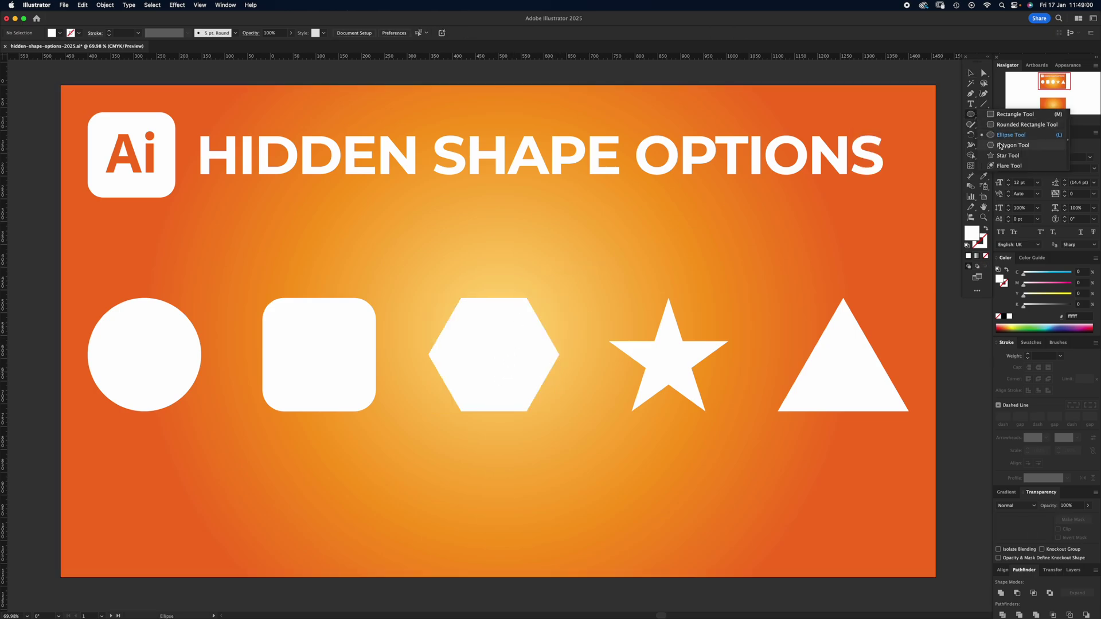
{"action": "left_click", "coordinate": [1009, 145]}
{"action": "left_click_drag", "start_coordinate": [515, 248], "coordinate": [558, 357]}
- Vary the polygon's side count between three and six while drawing, finishing as a hexagon
{"action": "key", "text": "Up"}
{"action": "key", "text": "Up"}
{"action": "key", "text": "Down"}
{"action": "key", "text": "Down"}
{"action": "key", "text": "Down"}
{"action": "key", "text": "Down"}
{"action": "key", "text": "Down"}
{"action": "key", "text": "Down"}
{"action": "key", "text": "Up"}
{"action": "key", "text": "Up"}
{"action": "key", "text": "Up"}
{"action": "key", "text": "Down"}
{"action": "key", "text": "Down"}
{"action": "key", "text": "Up"}
{"action": "key", "text": "Up"}
{"action": "key", "text": "Down"}
{"action": "key", "text": "Down"}
{"action": "key", "text": "Down"}
{"action": "key", "text": "Up"}
{"action": "key", "text": "Up"}
{"action": "key", "text": "Up"}
{"action": "key", "text": "Down"}
{"action": "key", "text": "Down"}
{"action": "key", "text": "Down"}
{"action": "key", "text": "Up"}
{"action": "key", "text": "Up"}
{"action": "key", "text": "Up"}
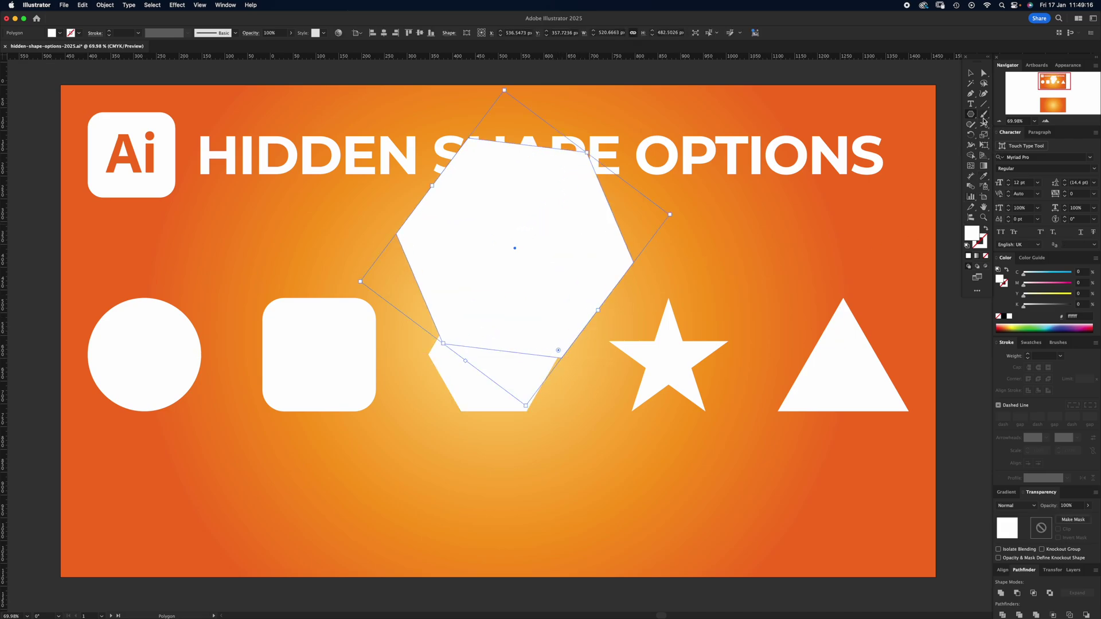
- Return to the Selection tool and undo the enlarged, rotated hexagon
{"action": "left_click", "coordinate": [970, 115]}
{"action": "key", "text": "v"}
{"action": "key", "text": "super+z"}
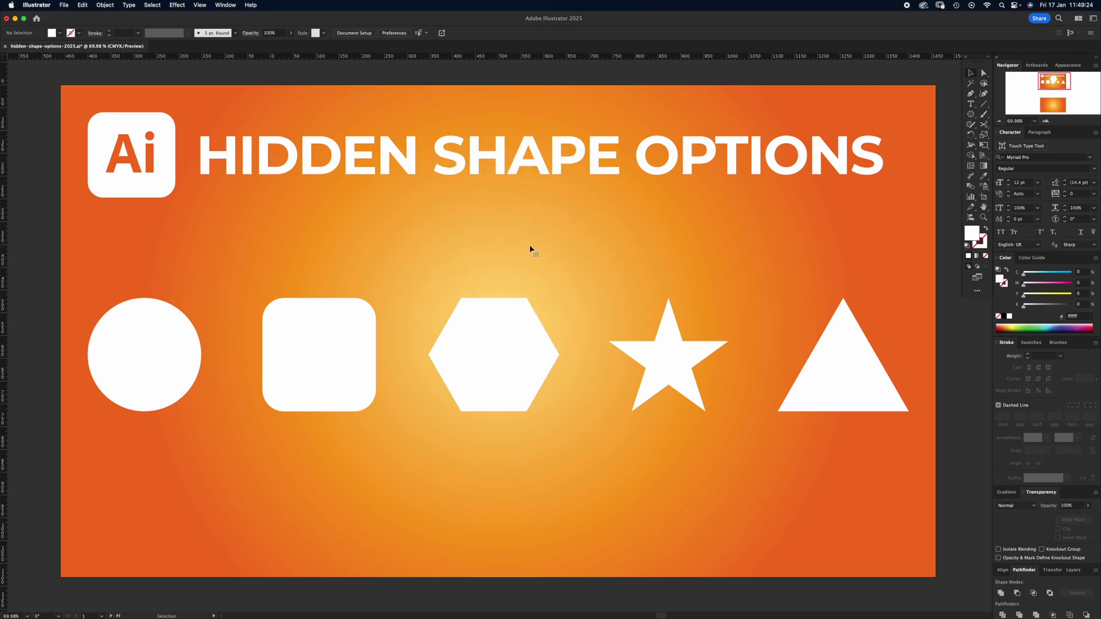
{"action": "left_click", "coordinate": [513, 370]}
{"action": "key", "text": "z"}
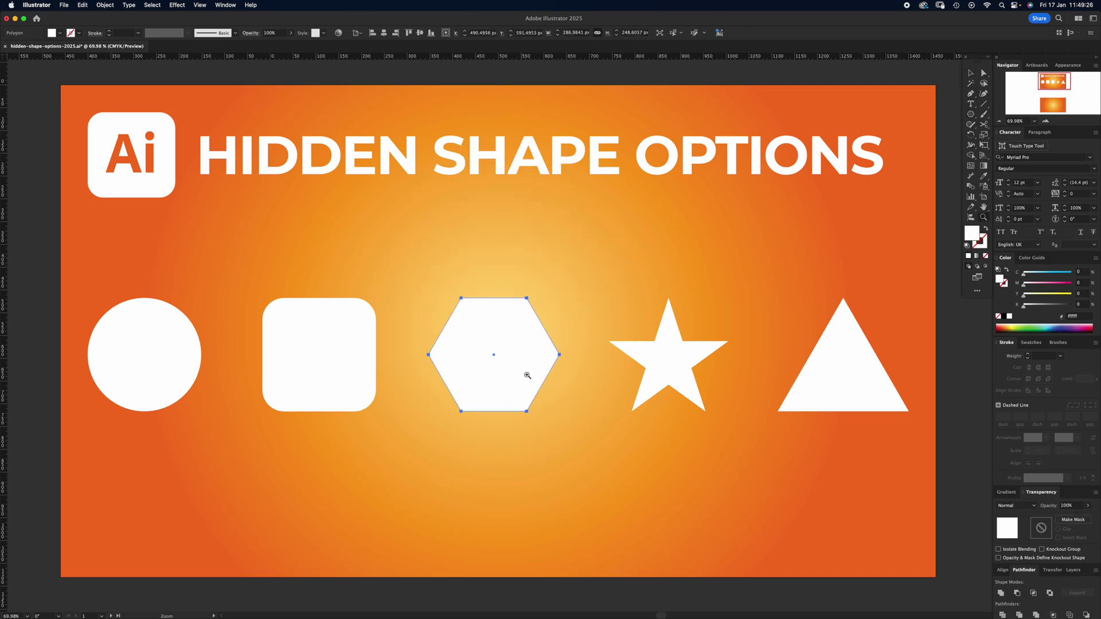
{"action": "key", "text": "v"}
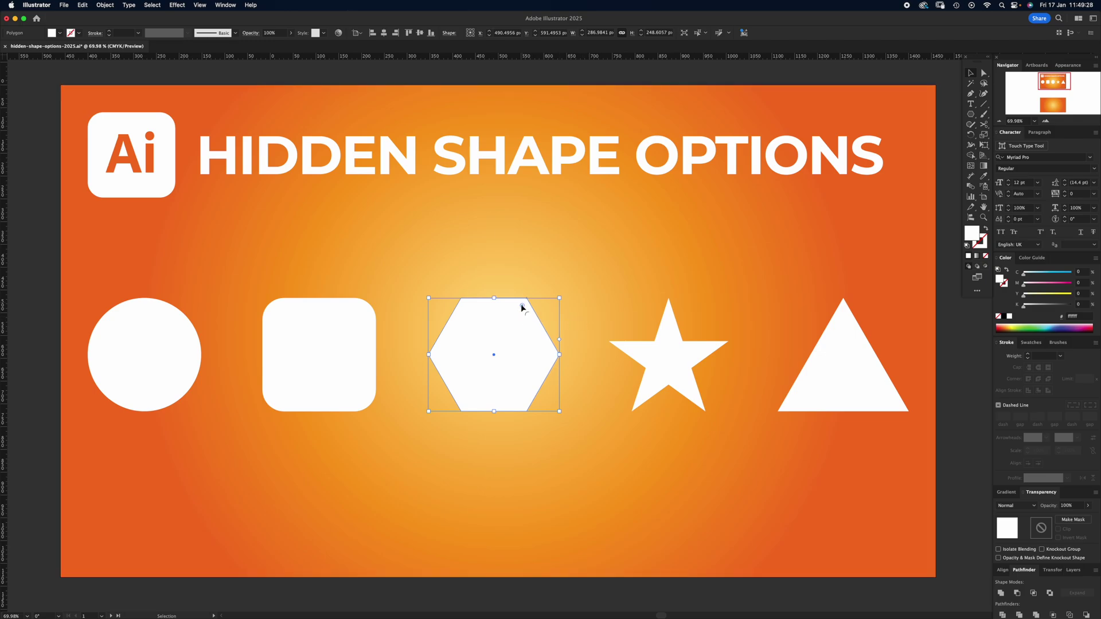
{"action": "mouse_move", "coordinate": [521, 306]}
{"action": "left_mouse_down"}
{"action": "mouse_move", "coordinate": [511, 319]}
{"action": "mouse_move", "coordinate": [532, 303]}
{"action": "left_mouse_up"}
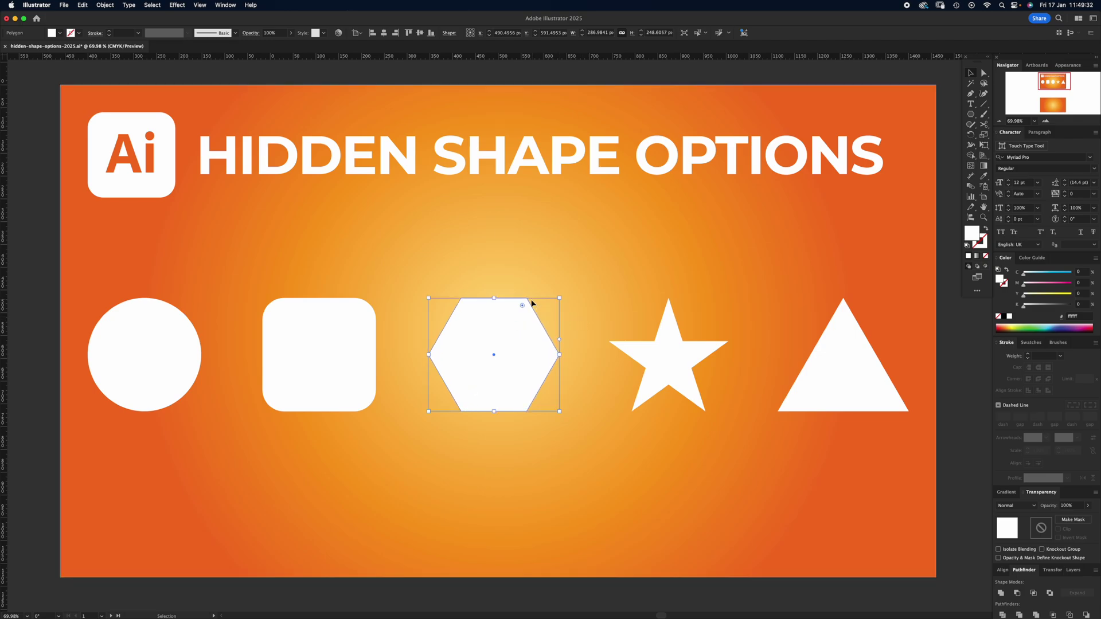
{"action": "left_click_drag", "start_coordinate": [559, 341], "coordinate": [557, 308]}
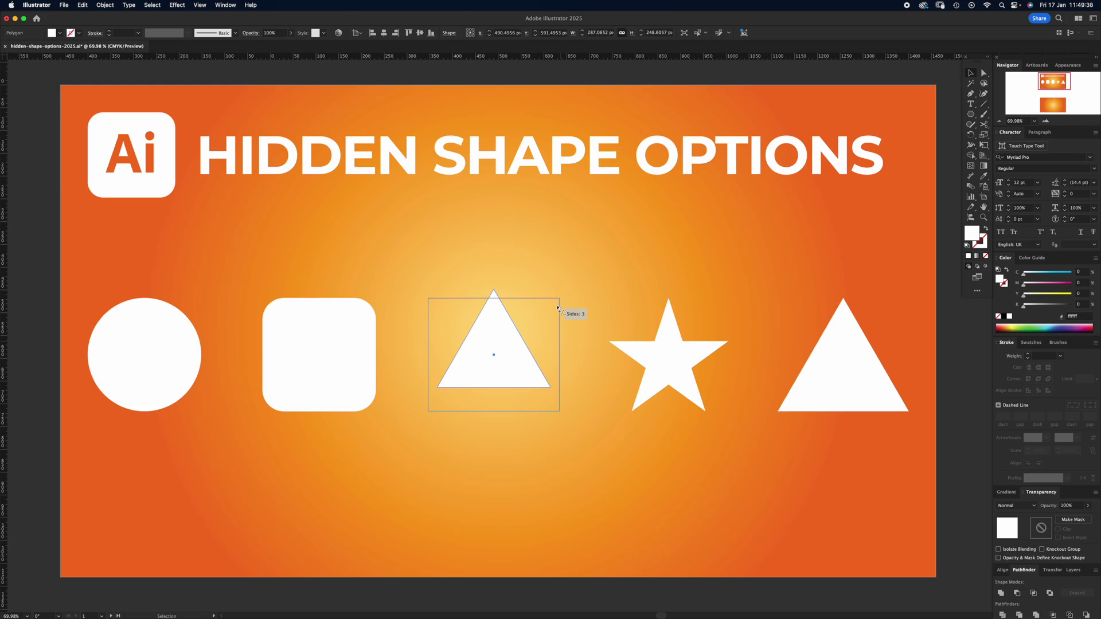
{"action": "left_click_drag", "start_coordinate": [559, 314], "coordinate": [561, 409]}
{"action": "key", "text": "super+z"}
{"action": "key", "text": "super+z"}
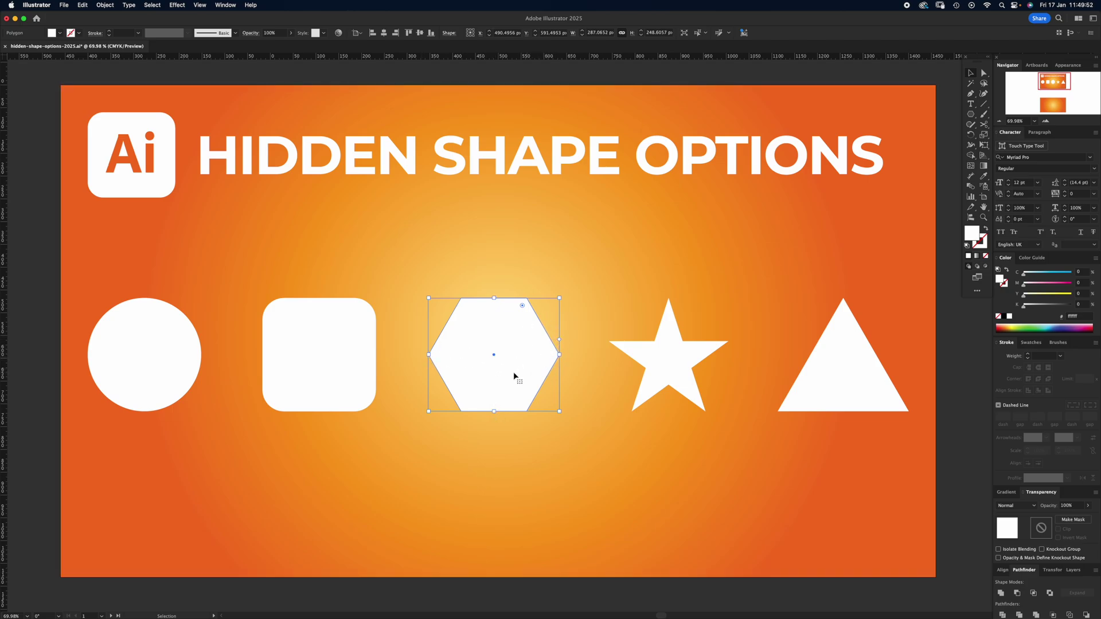
{"action": "left_click", "coordinate": [669, 374]}
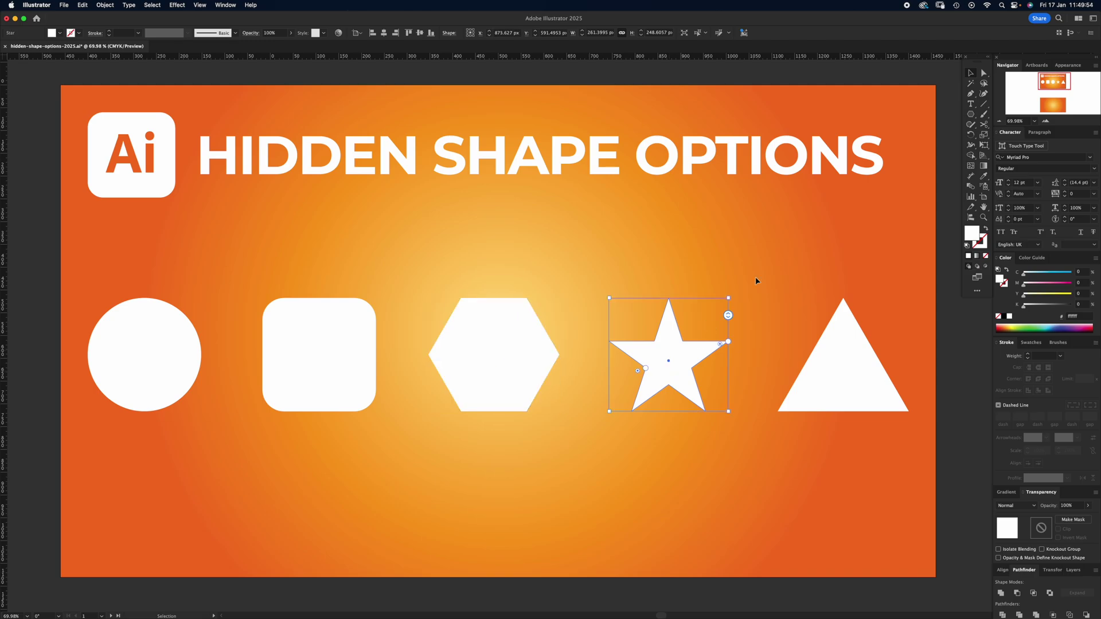
{"action": "left_click", "coordinate": [973, 115]}
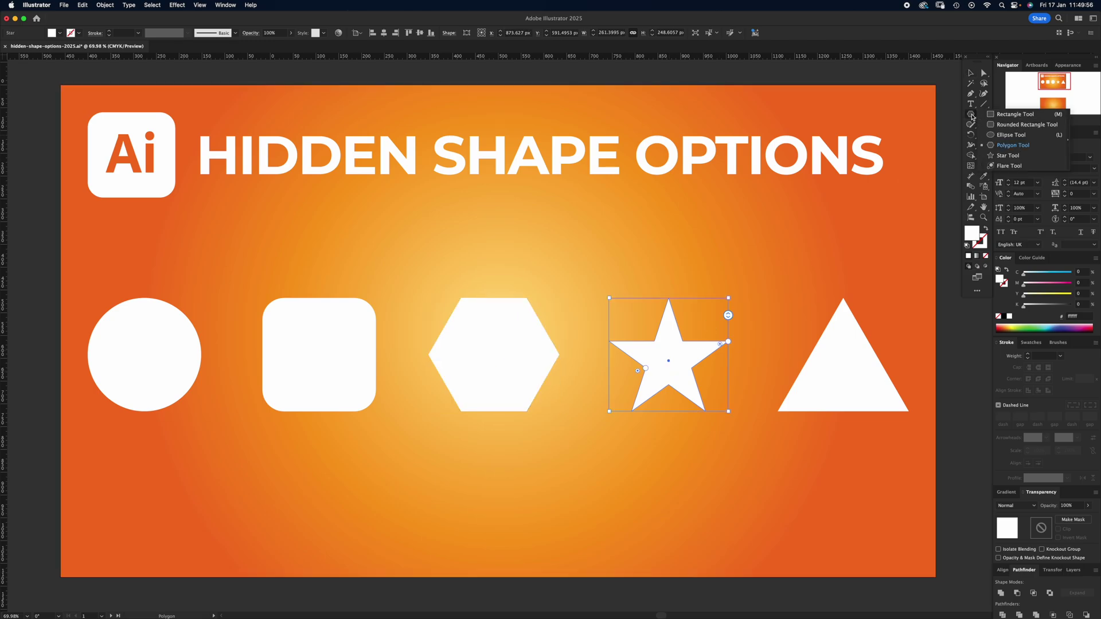
{"action": "left_click", "coordinate": [972, 116]}
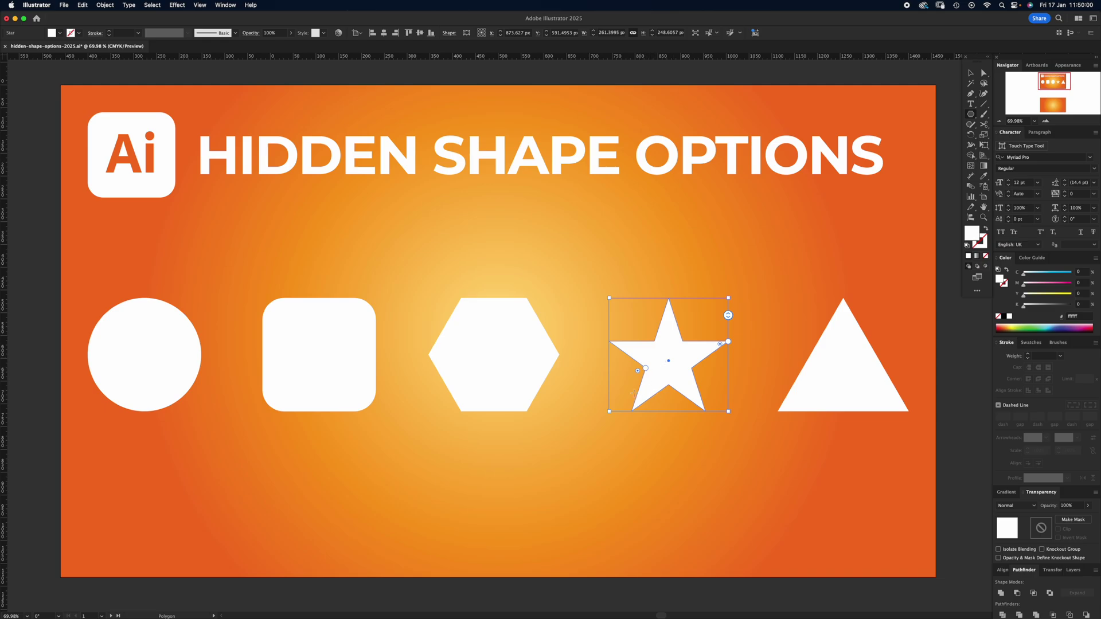
{"action": "mouse_move", "coordinate": [639, 371]}
{"action": "left_mouse_down"}
{"action": "mouse_move", "coordinate": [629, 371]}
{"action": "mouse_move", "coordinate": [644, 367]}
{"action": "left_mouse_up"}
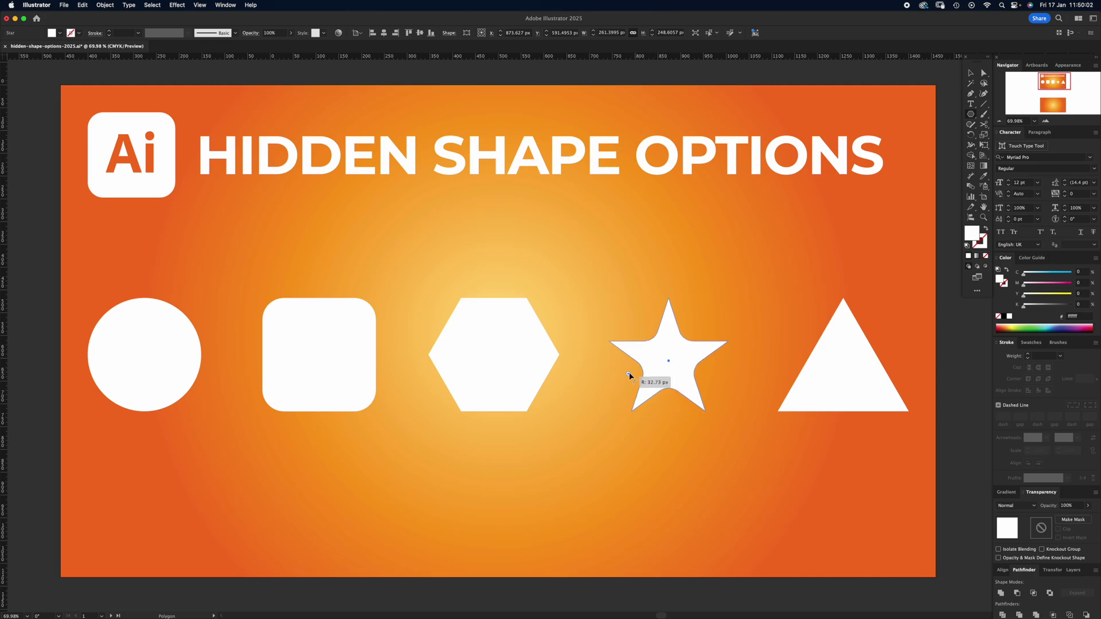
{"action": "left_click_drag", "start_coordinate": [629, 374], "coordinate": [614, 383]}
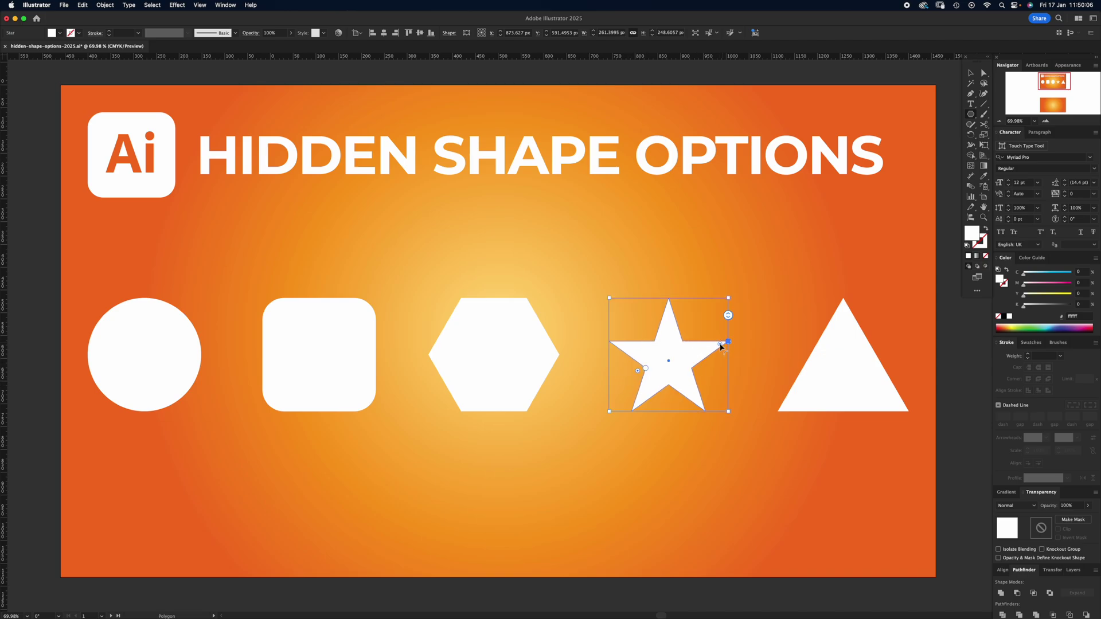
{"action": "left_click_drag", "start_coordinate": [721, 347], "coordinate": [706, 356]}
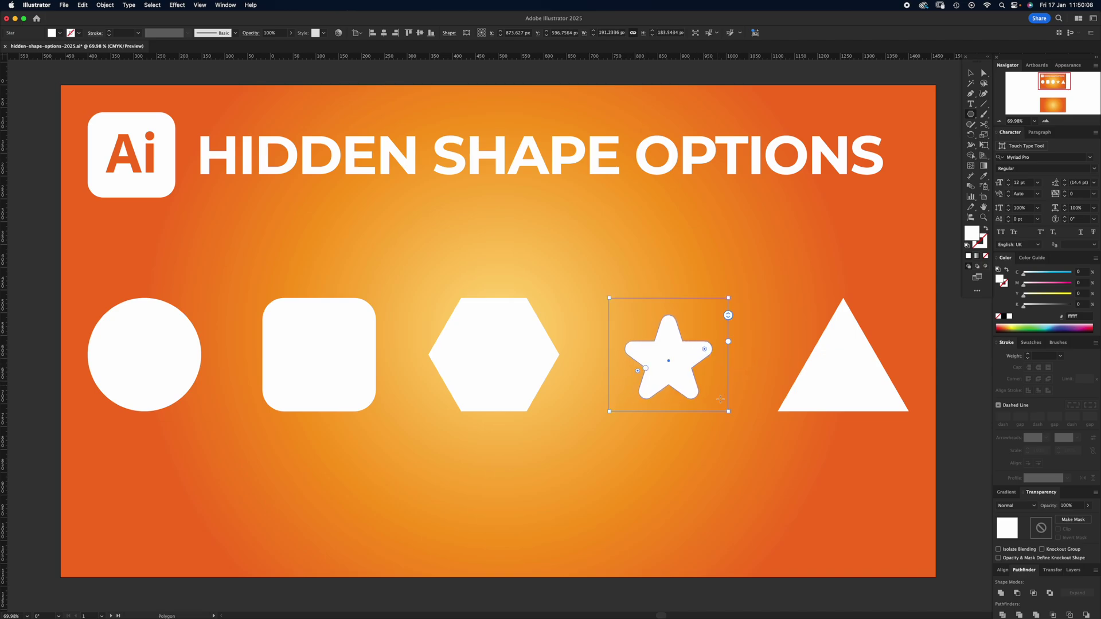
{"action": "key", "text": "v"}
{"action": "key", "text": "super+z"}
{"action": "key", "text": "super+z"}
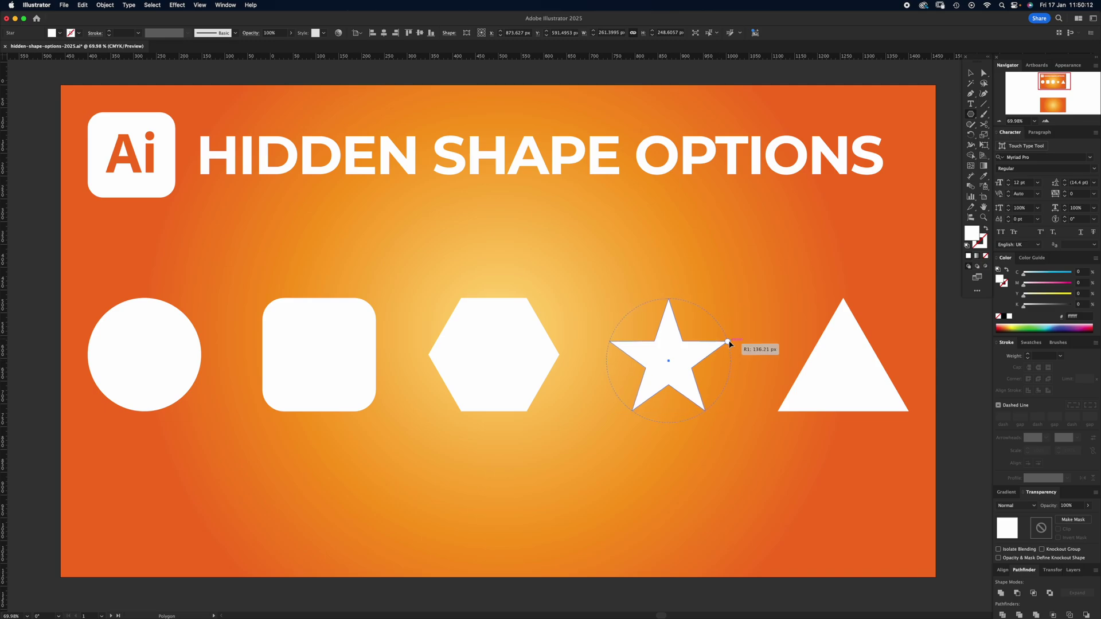
{"action": "mouse_move", "coordinate": [731, 344]}
{"action": "left_mouse_down"}
{"action": "mouse_move", "coordinate": [786, 319]}
{"action": "mouse_move", "coordinate": [700, 359]}
{"action": "mouse_move", "coordinate": [769, 326]}
{"action": "mouse_move", "coordinate": [727, 342]}
{"action": "left_mouse_up"}
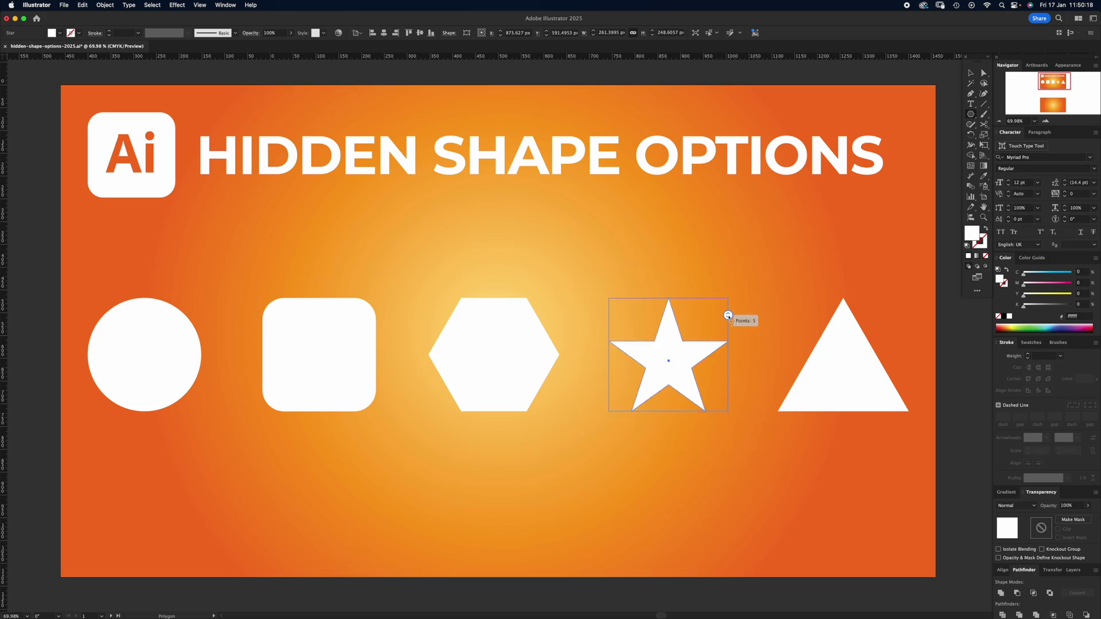
{"action": "mouse_move", "coordinate": [728, 315]}
{"action": "left_mouse_down"}
{"action": "mouse_move", "coordinate": [728, 338]}
{"action": "mouse_move", "coordinate": [729, 316]}
{"action": "left_mouse_up"}
{"action": "left_click", "coordinate": [973, 118]}
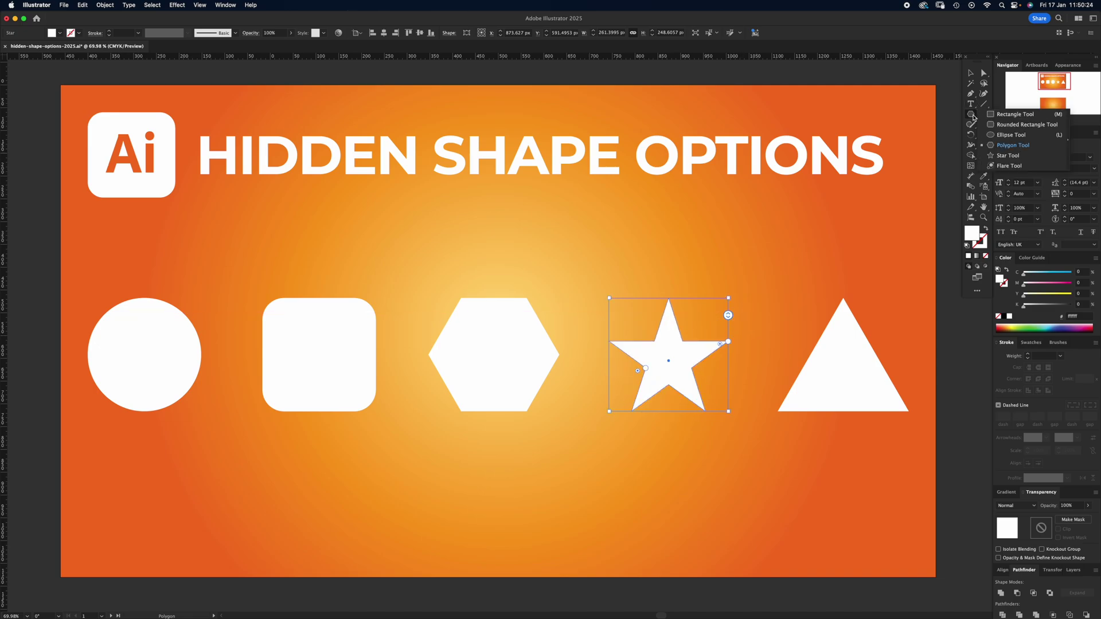
{"action": "left_click", "coordinate": [1020, 152]}
{"action": "left_click_drag", "start_coordinate": [525, 269], "coordinate": [597, 299]}
{"action": "key", "text": "Up"}
{"action": "key", "text": "Up"}
{"action": "key", "text": "Up"}
{"action": "key", "text": "Down"}
{"action": "key", "text": "Down"}
{"action": "key", "text": "Up"}
{"action": "key", "text": "Up"}
{"action": "key", "text": "Up"}
{"action": "key", "text": "Up"}
{"action": "key", "text": "Up"}
{"action": "key", "text": "Down"}
{"action": "key", "text": "Down"}
{"action": "key", "text": "Down"}
{"action": "key", "text": "Down"}
{"action": "key", "text": "Down"}
{"action": "key", "text": "Down"}
{"action": "key", "text": "Down"}
{"action": "key", "text": "Down"}
{"action": "key", "text": "Down"}
{"action": "key", "text": "Up"}
{"action": "key", "text": "Down"}
{"action": "key", "text": "Up"}
{"action": "key", "text": "Up"}
{"action": "key", "text": "Up"}
{"action": "key", "text": "v"}
{"action": "key", "text": "Delete"}
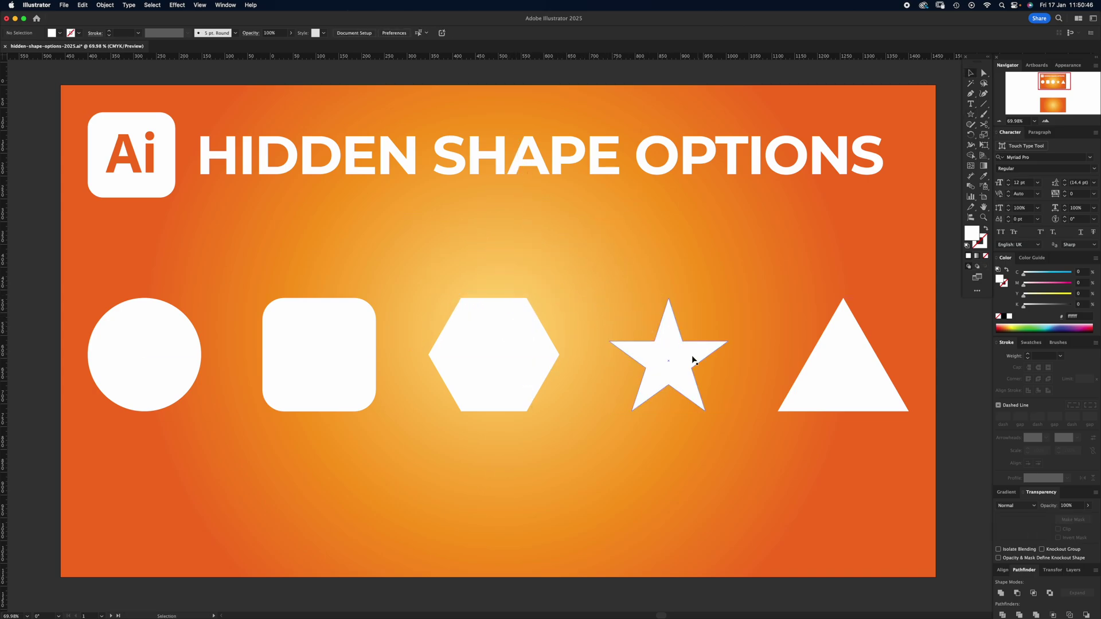
{"action": "left_click", "coordinate": [682, 364]}
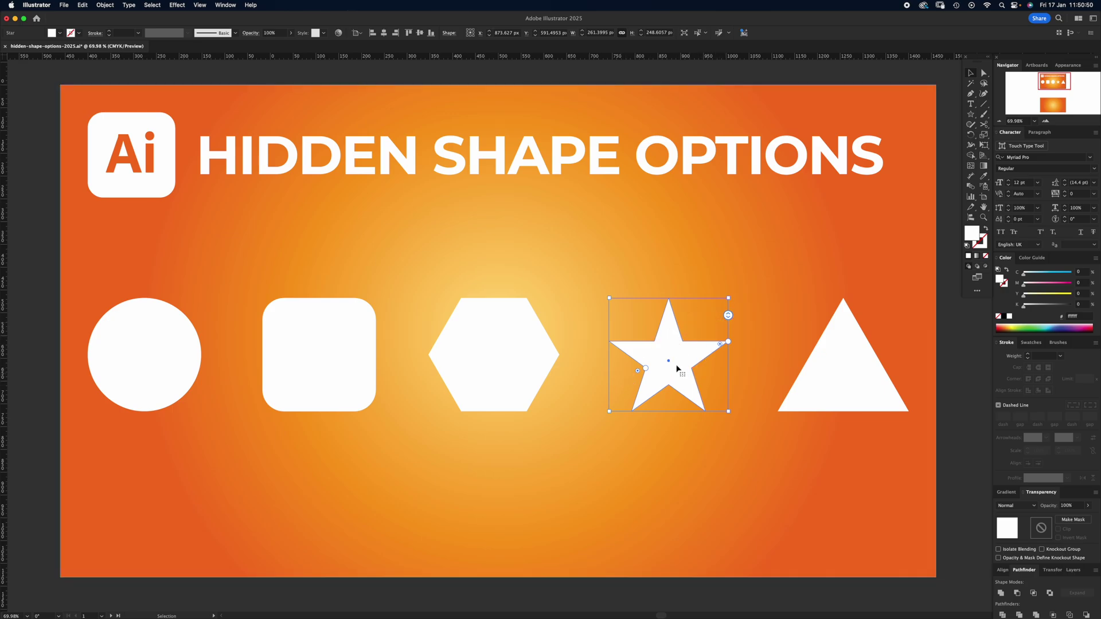
{"action": "left_click", "coordinate": [838, 396]}
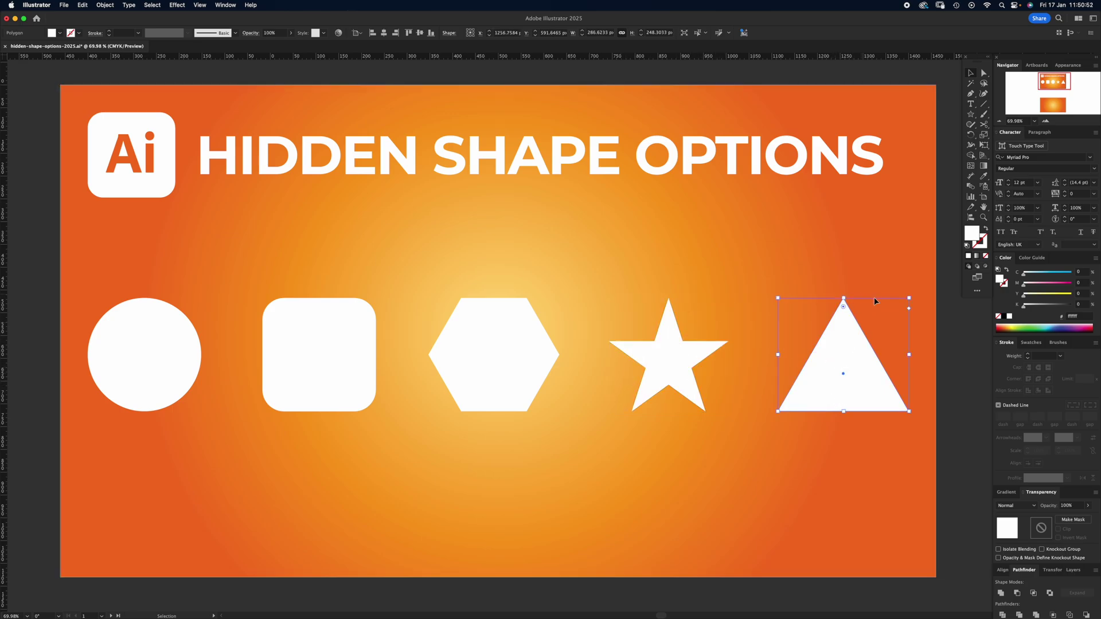
{"action": "mouse_move", "coordinate": [910, 323]}
{"action": "left_mouse_down"}
{"action": "mouse_move", "coordinate": [911, 336]}
{"action": "mouse_move", "coordinate": [909, 308]}
{"action": "left_mouse_up"}
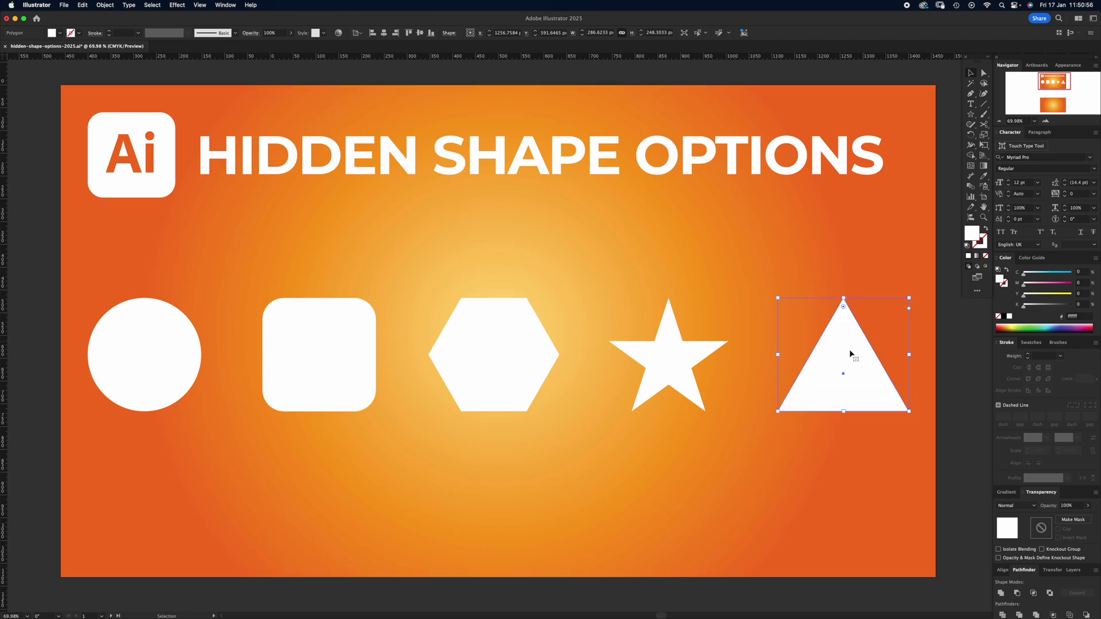
{"action": "left_click", "coordinate": [882, 278]}
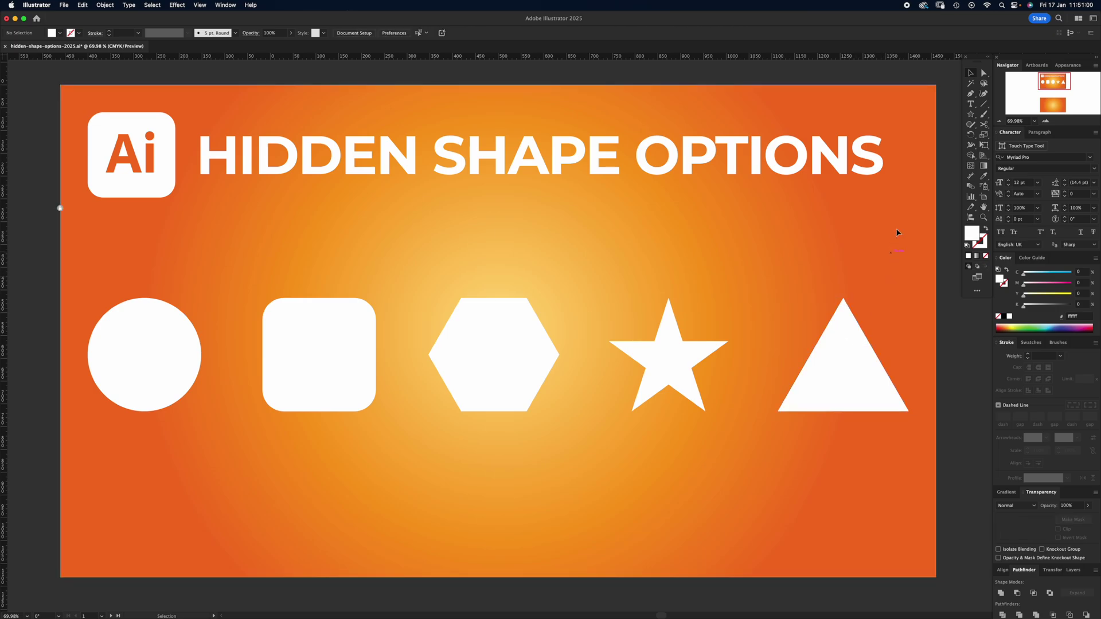